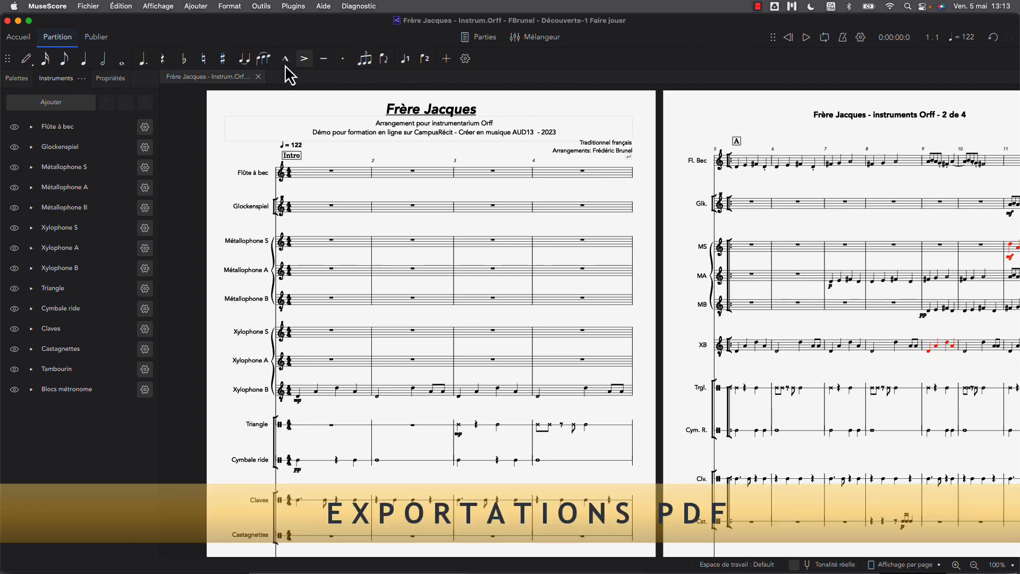
- Export the Triangle, Cymbale ride, Claves, Castagnettes, Tambours ténor and Wood Blocks parts as separate PDF files
{"action": "left_click", "coordinate": [96, 37]}
{"action": "left_click", "coordinate": [208, 58]}
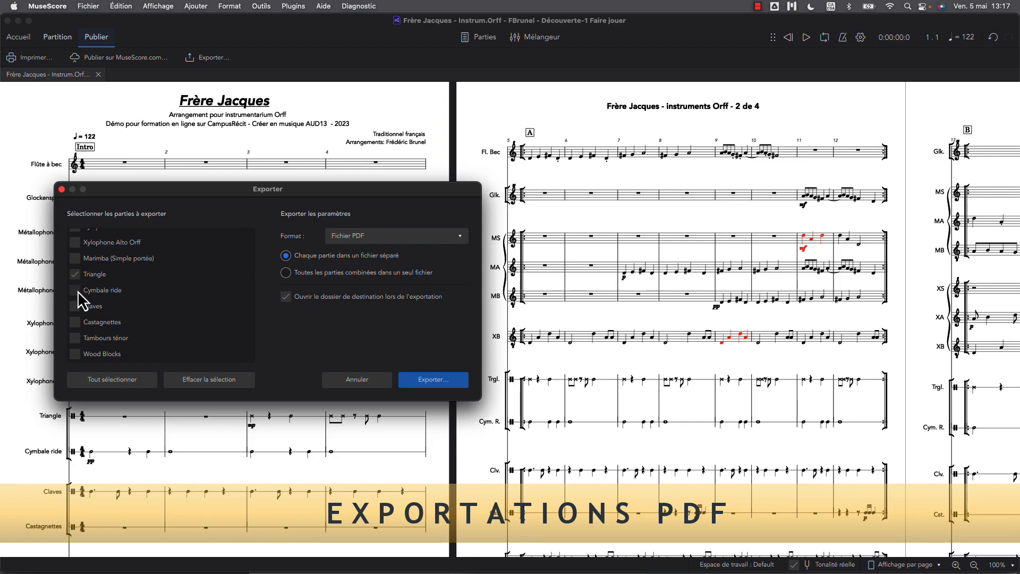
{"action": "left_click", "coordinate": [75, 338]}
{"action": "left_click", "coordinate": [434, 380]}
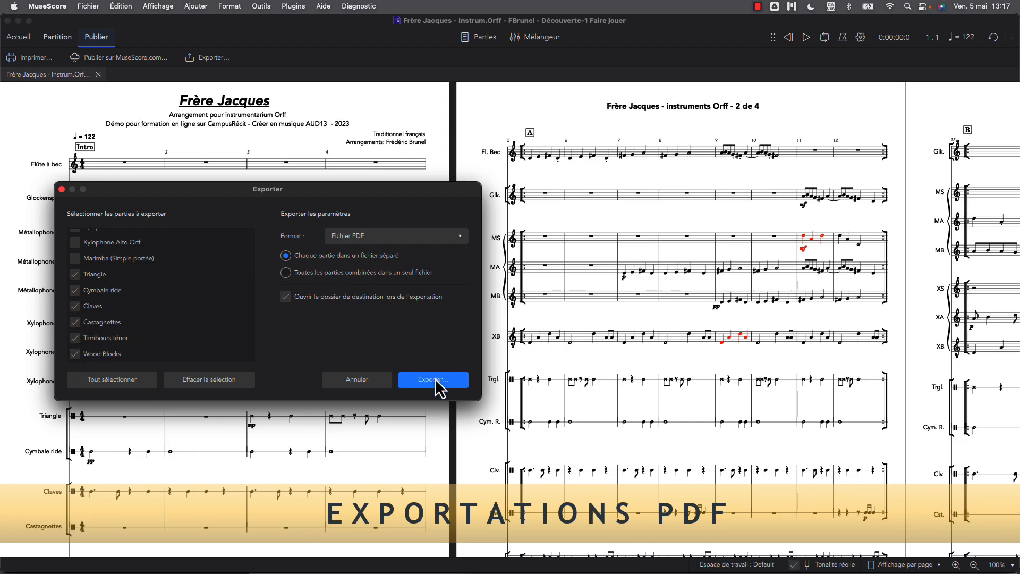
{"action": "left_click", "coordinate": [156, 270]}
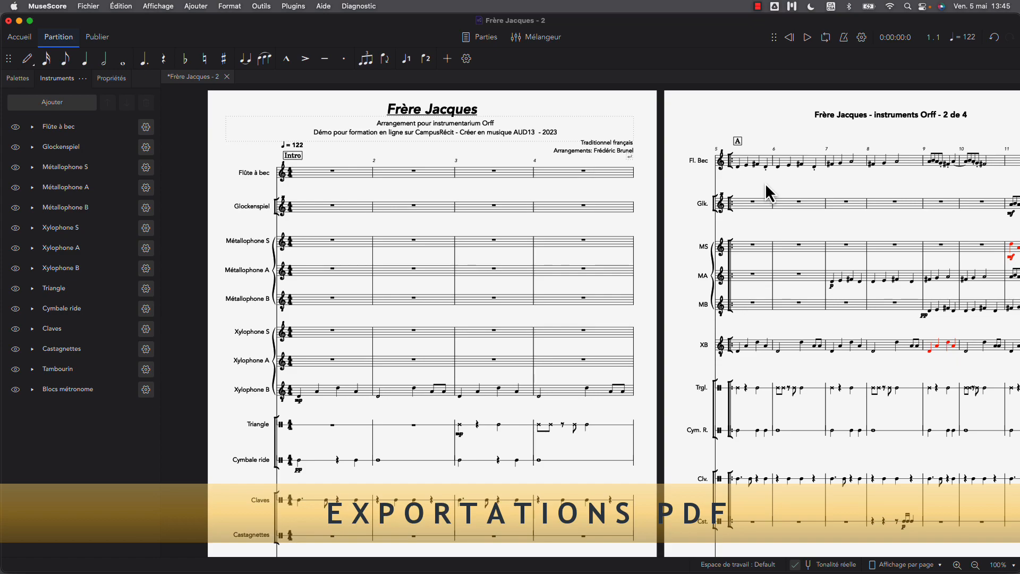
- Open the Flûte à bec part from the score's list of parts
{"action": "left_click", "coordinate": [477, 37]}
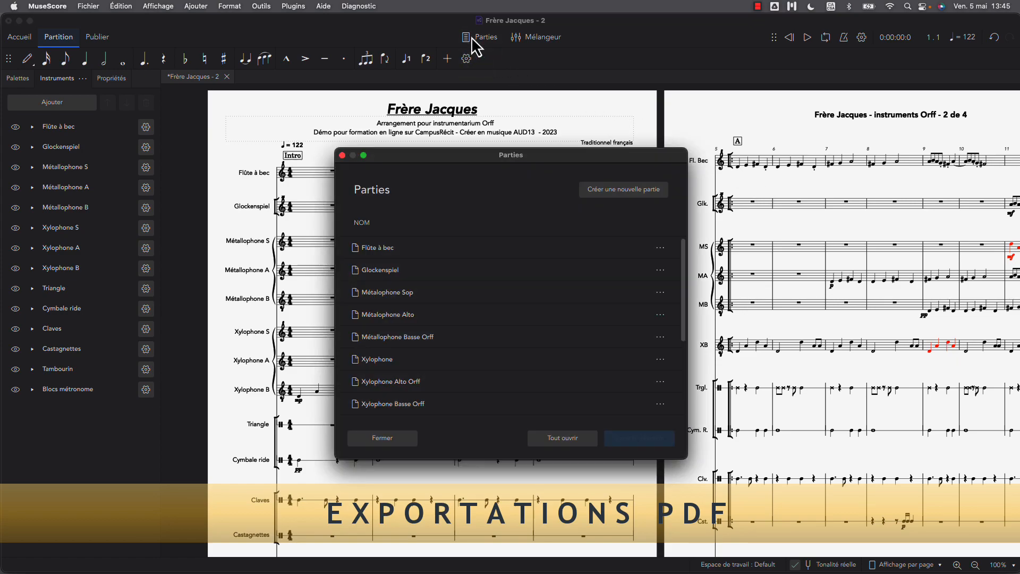
{"action": "left_click", "coordinate": [384, 252]}
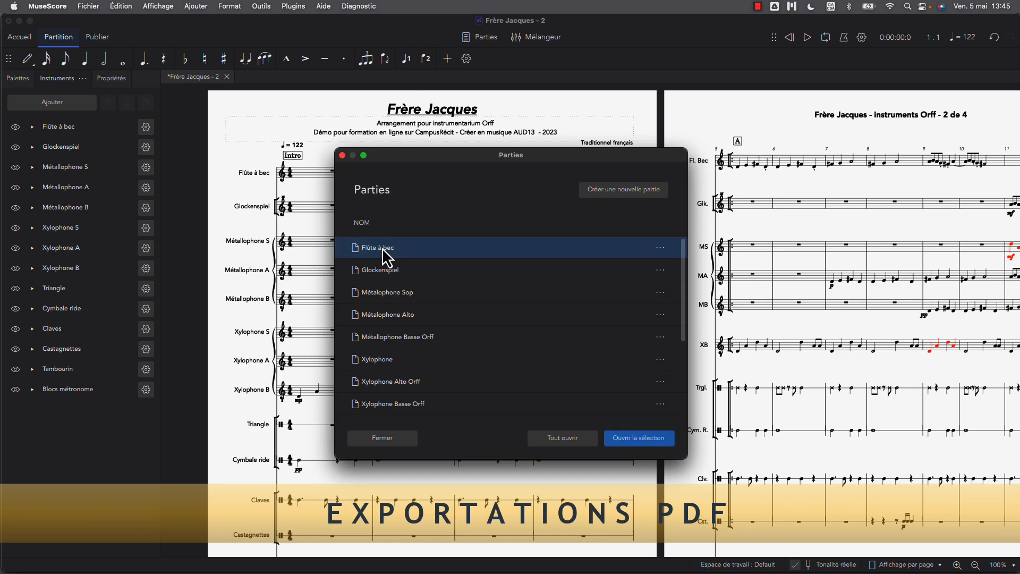
{"action": "left_click", "coordinate": [640, 439]}
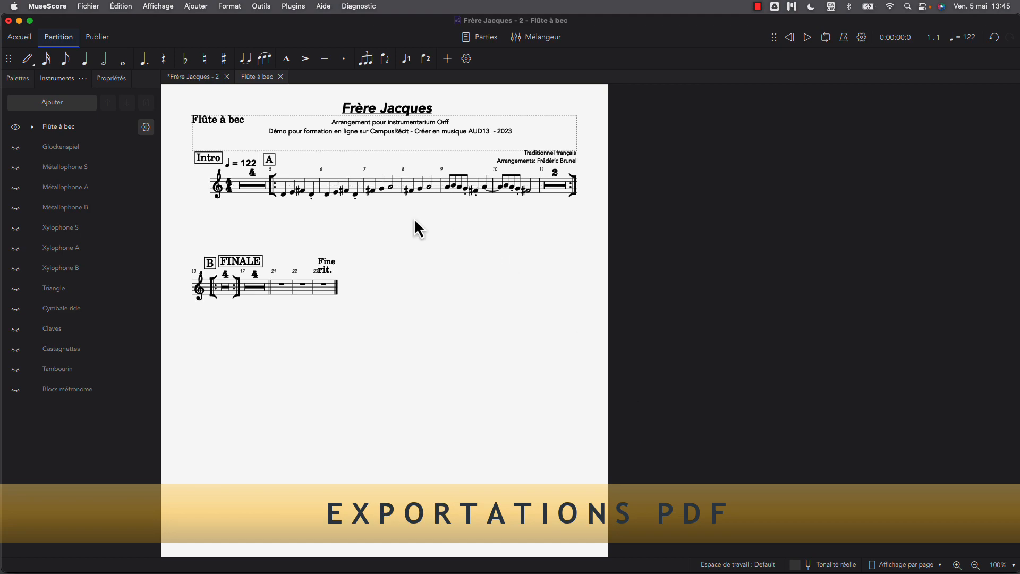
- Insert system breaks in the Flûte à bec part before section A and near measure 9
{"action": "left_click", "coordinate": [272, 185]}
{"action": "key", "text": "Return"}
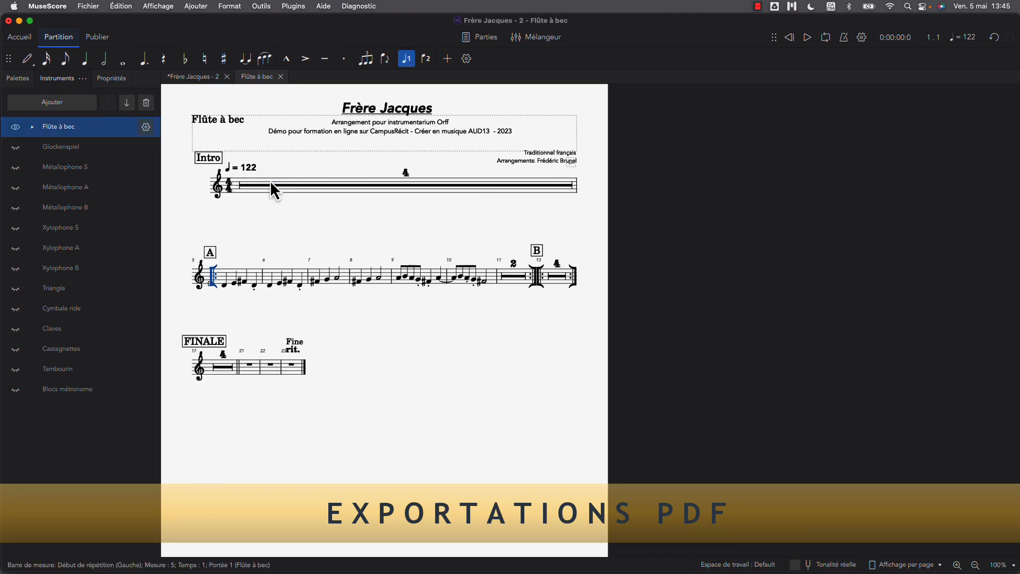
{"action": "left_click", "coordinate": [399, 279]}
{"action": "key", "text": "Return"}
{"action": "left_click", "coordinate": [359, 368]}
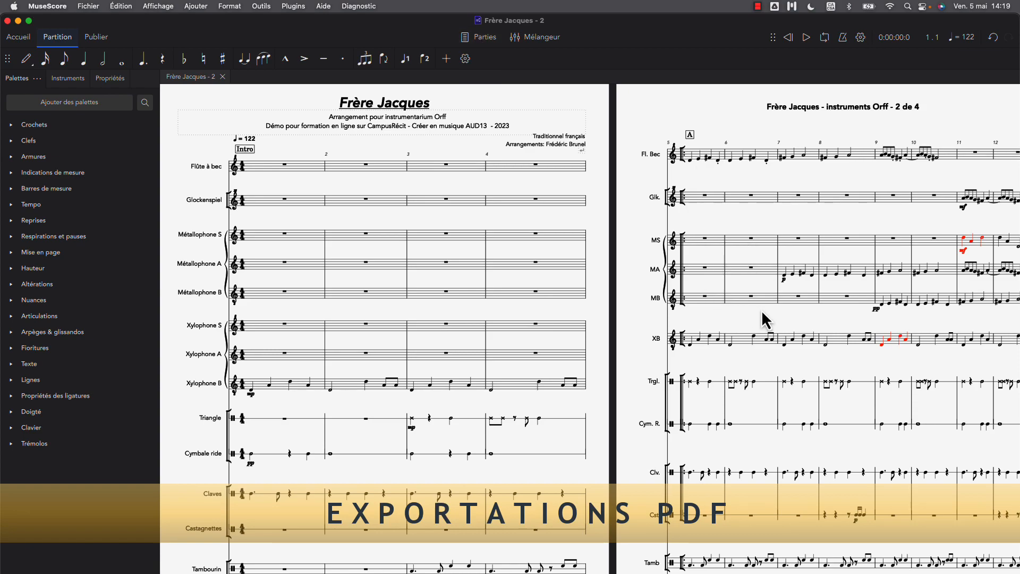
- Create a new part named "Flûte et Métallophones" and open it
{"action": "left_click", "coordinate": [482, 38]}
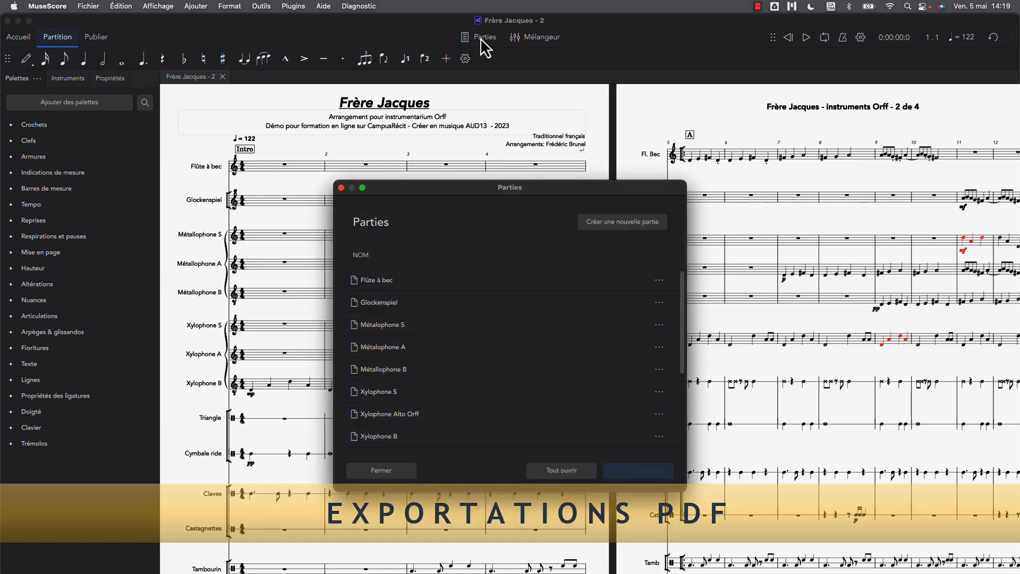
{"action": "left_click", "coordinate": [620, 226]}
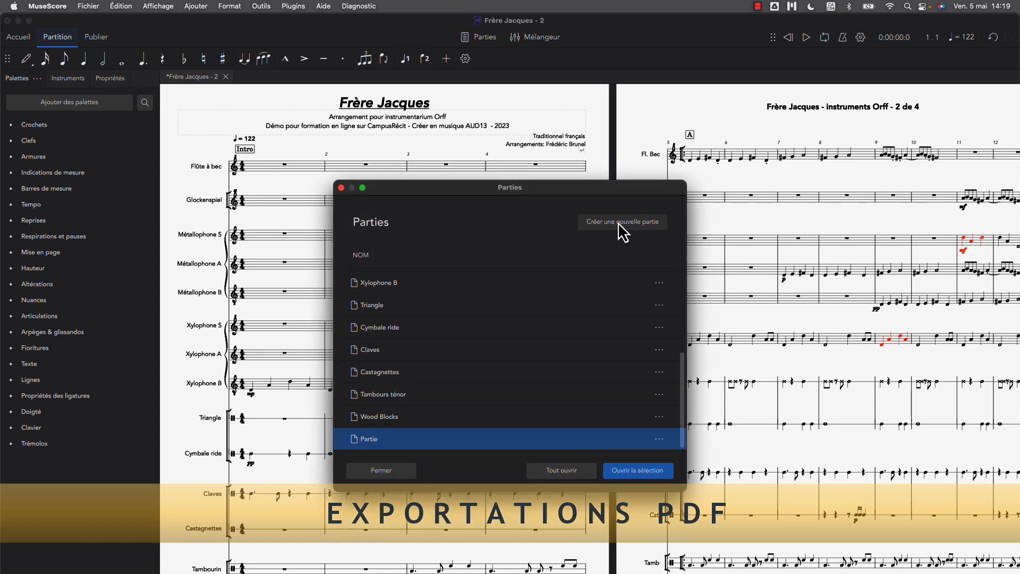
{"action": "left_click", "coordinate": [659, 439]}
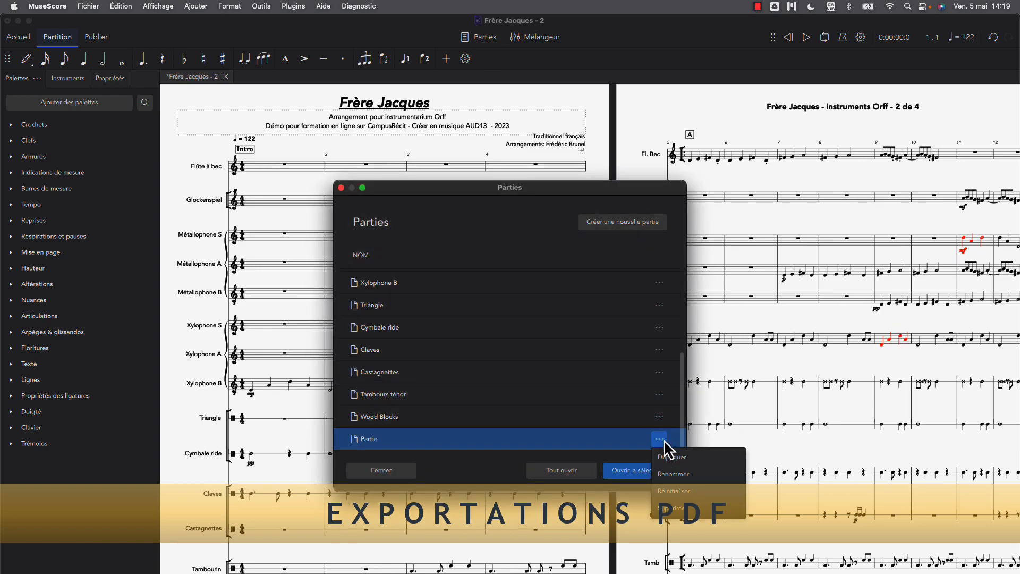
{"action": "left_click", "coordinate": [670, 486]}
{"action": "type", "text": "Flûte et mé"}
{"action": "key", "text": "BackSpace"}
{"action": "key", "text": "BackSpace"}
{"action": "type", "text": "Métallophones"}
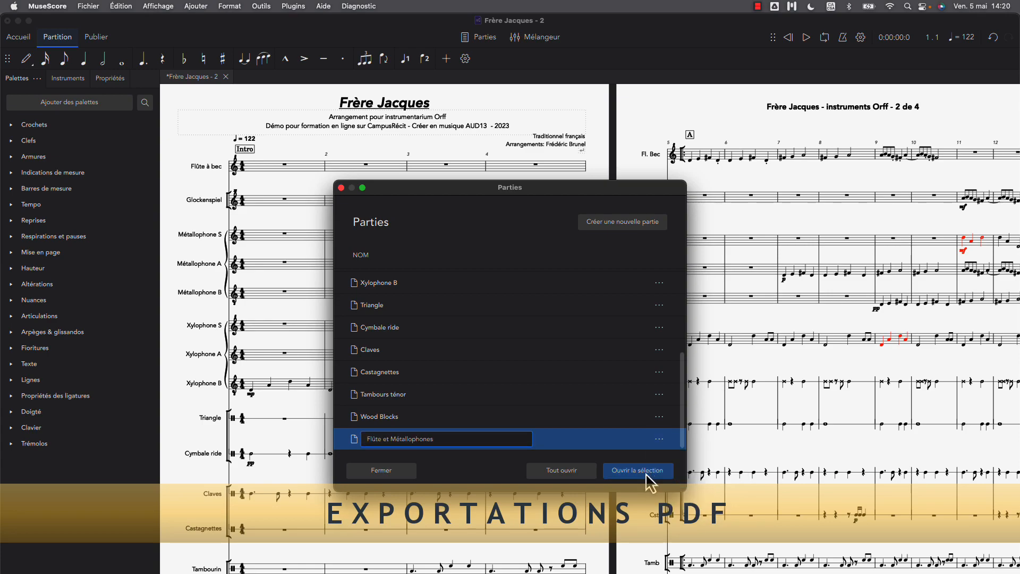
{"action": "left_click", "coordinate": [646, 473]}
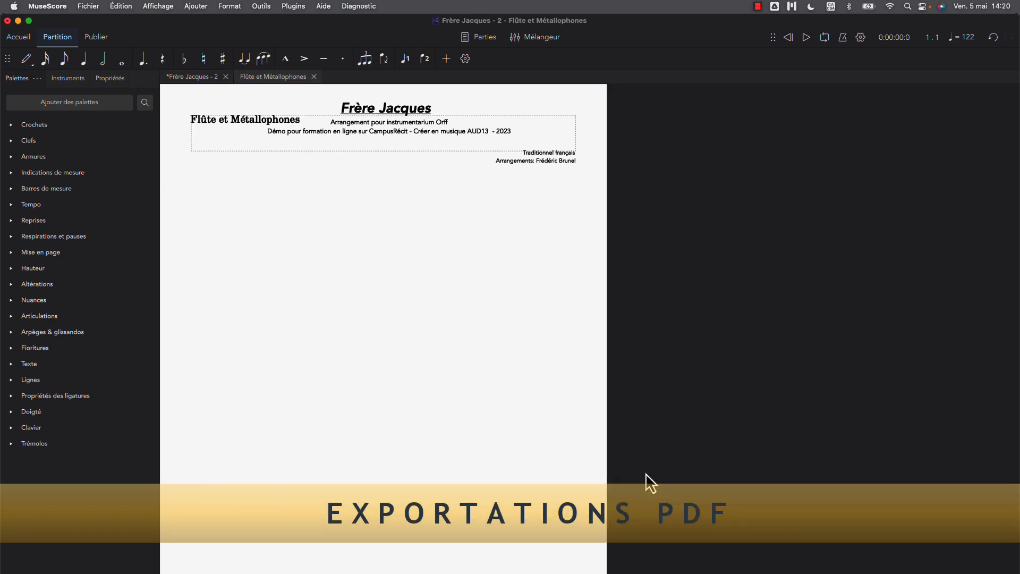
- Show Flûte à bec and Métallophones S, A and B in the new part, and start section A on a new system
{"action": "left_click", "coordinate": [67, 79]}
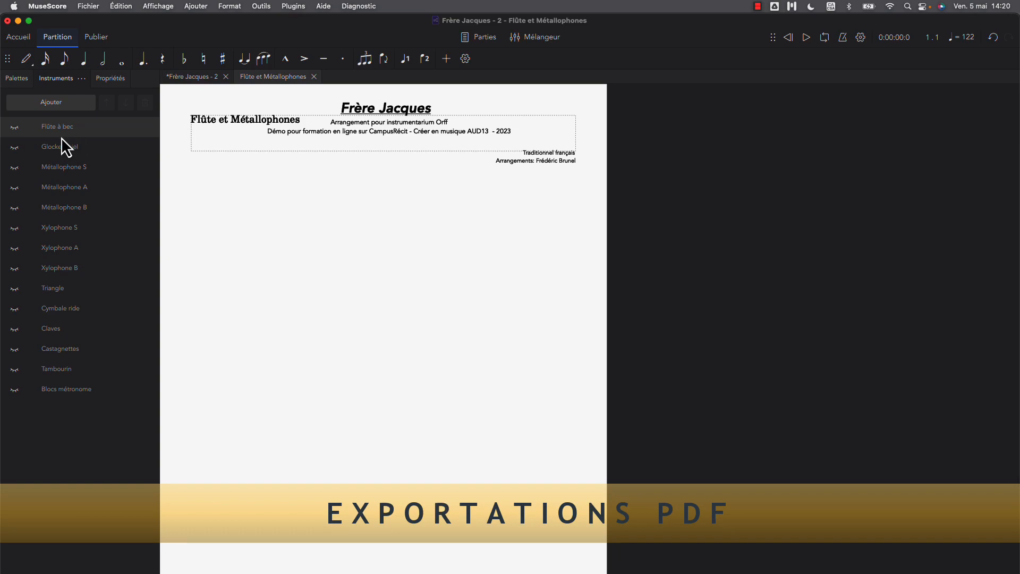
{"action": "left_click", "coordinate": [15, 128]}
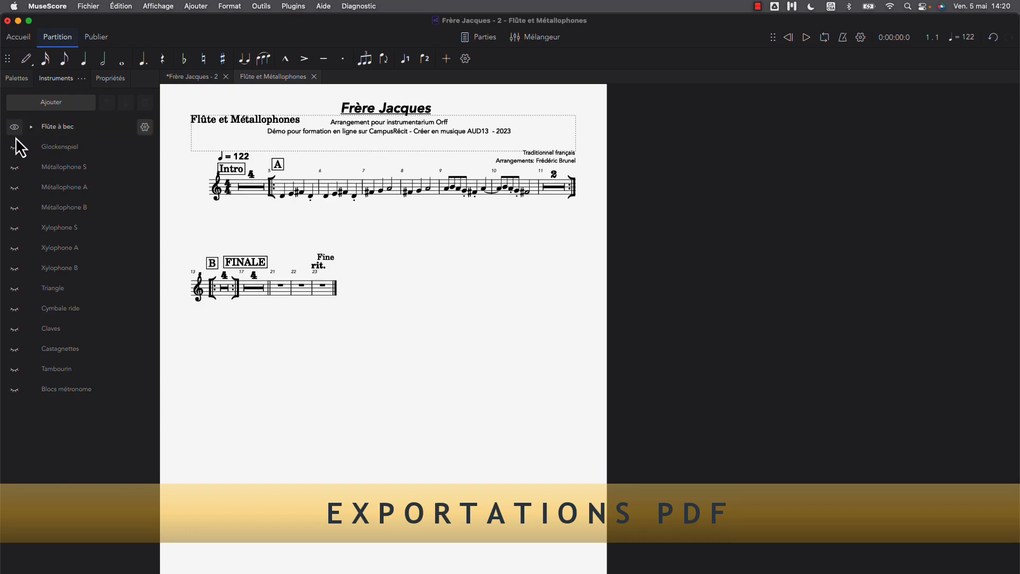
{"action": "left_click", "coordinate": [14, 168]}
{"action": "left_click", "coordinate": [15, 188]}
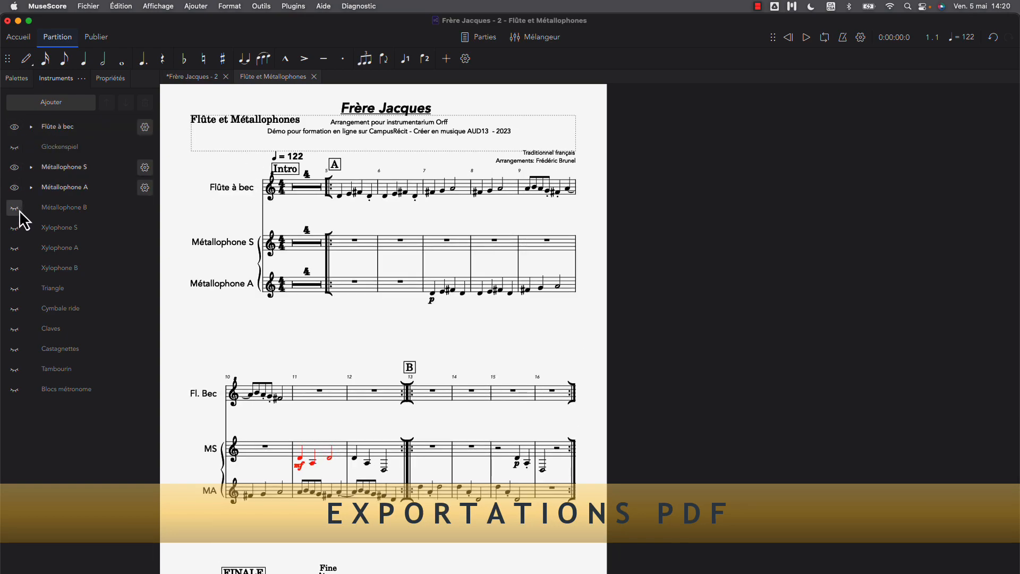
{"action": "left_click", "coordinate": [15, 208]}
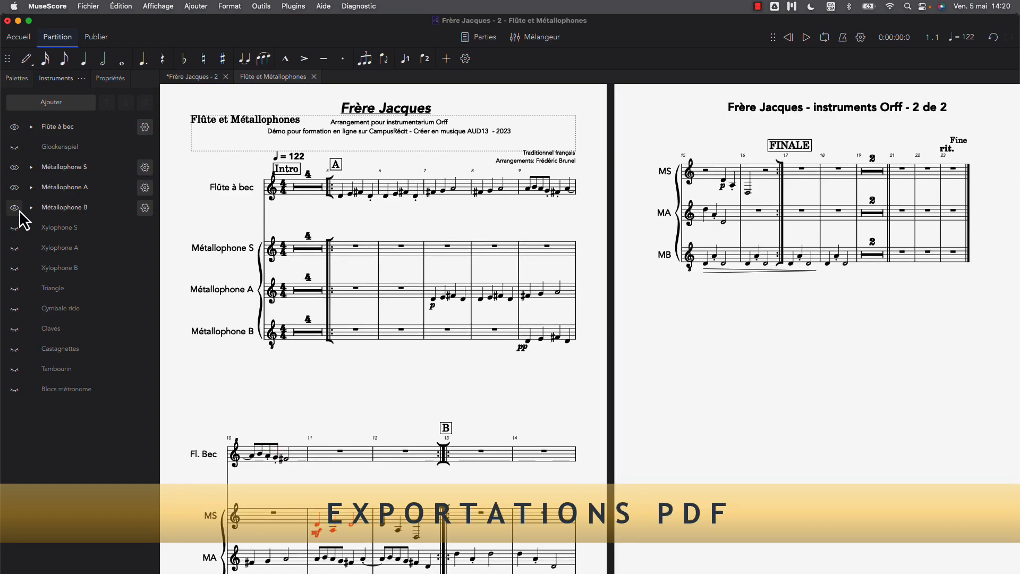
{"action": "left_click", "coordinate": [329, 187]}
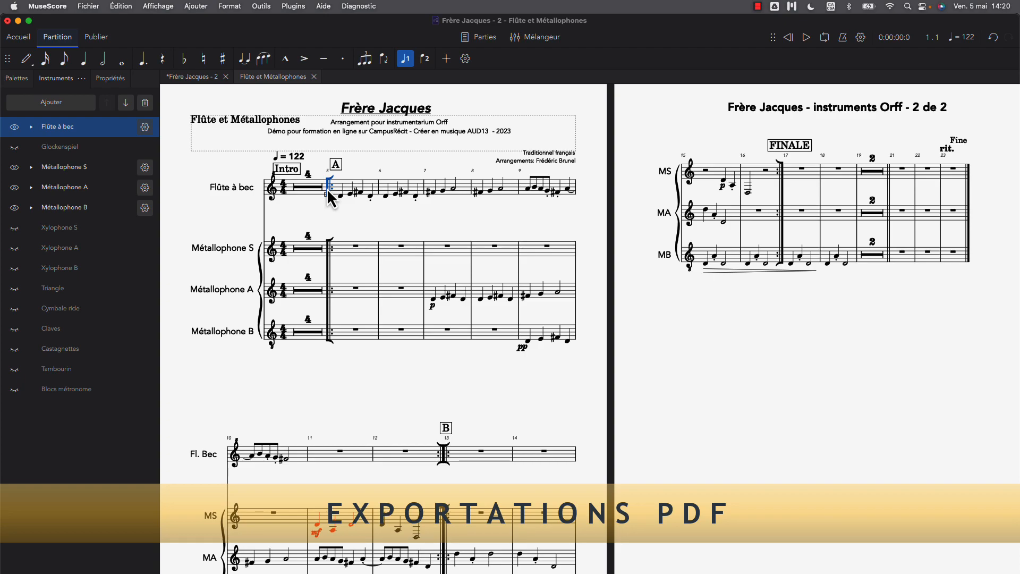
{"action": "key", "text": "Return"}
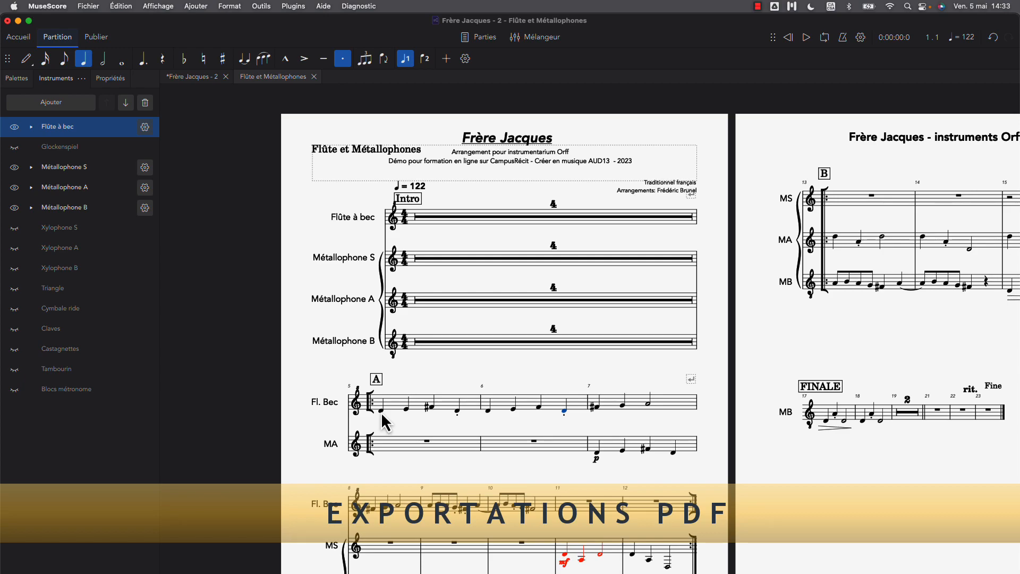
- Raise measures 5 to 7 of the flute staff by an octave and return to the main score
{"action": "left_click_drag", "start_coordinate": [402, 404], "coordinate": [650, 394]}
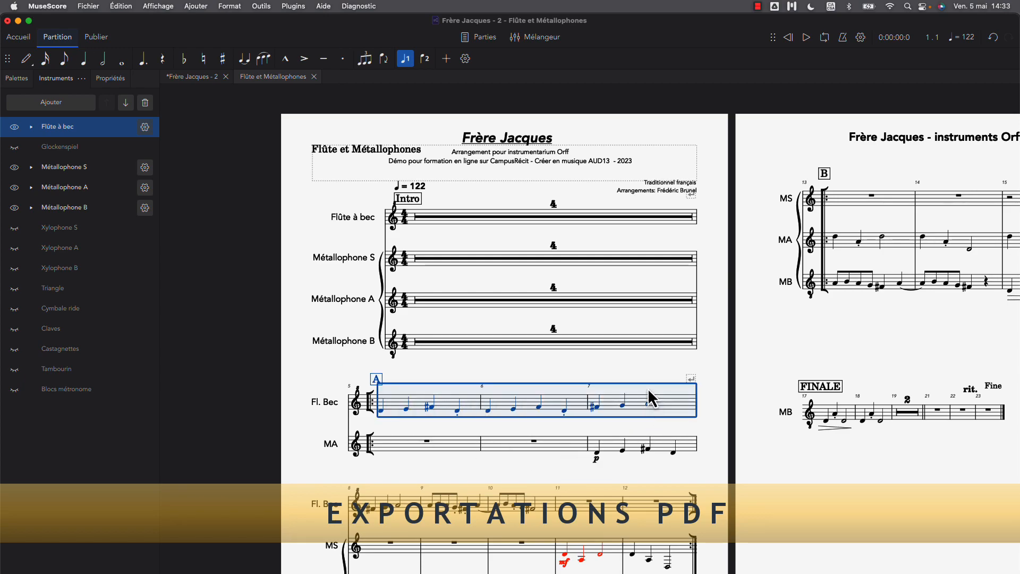
{"action": "key", "text": "super+Up"}
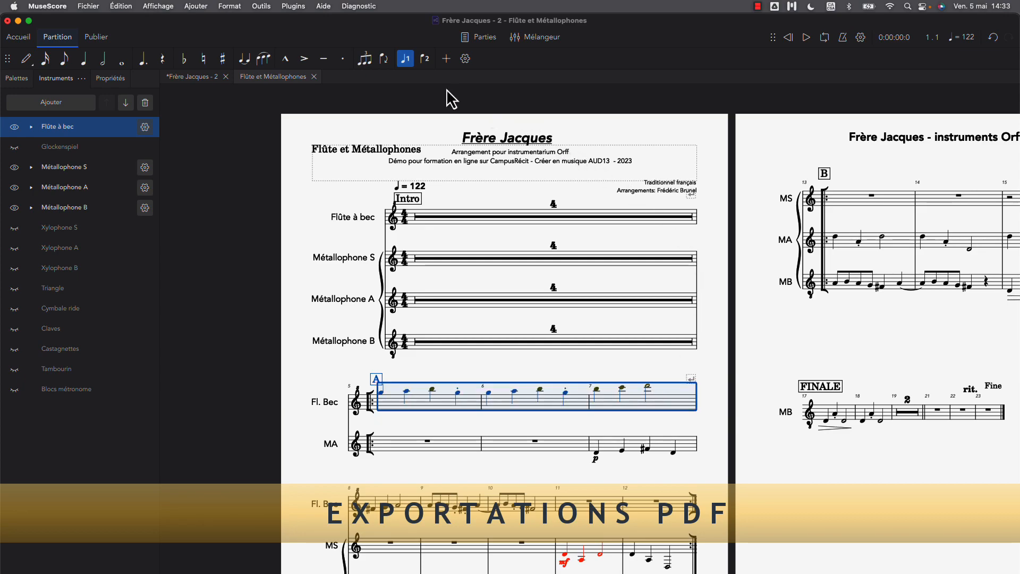
{"action": "left_click", "coordinate": [206, 79]}
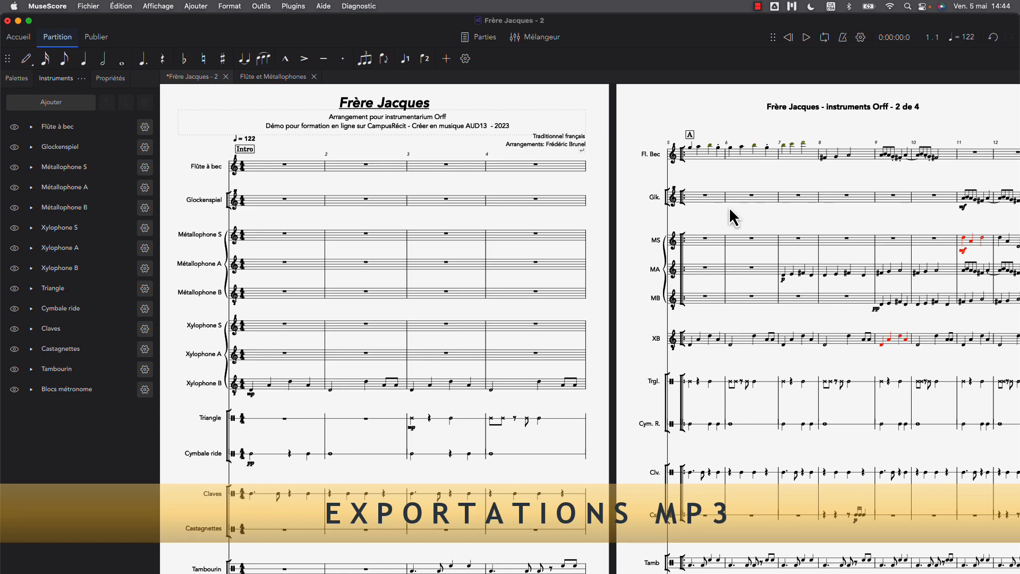
- Set up an audio MP3 export with the main score deselected and the Flûte à bec part selected
{"action": "left_click", "coordinate": [97, 39]}
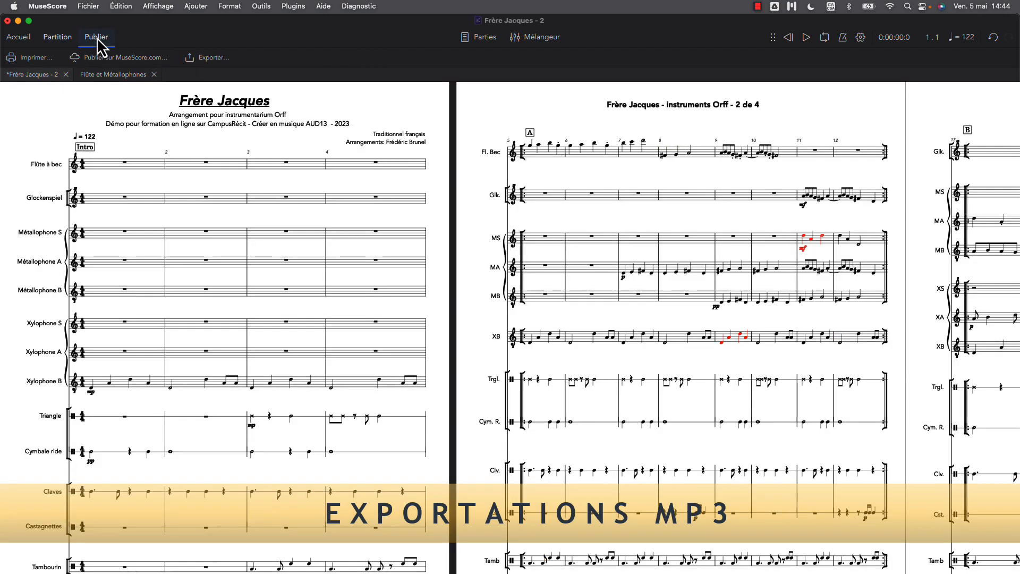
{"action": "left_click", "coordinate": [211, 58]}
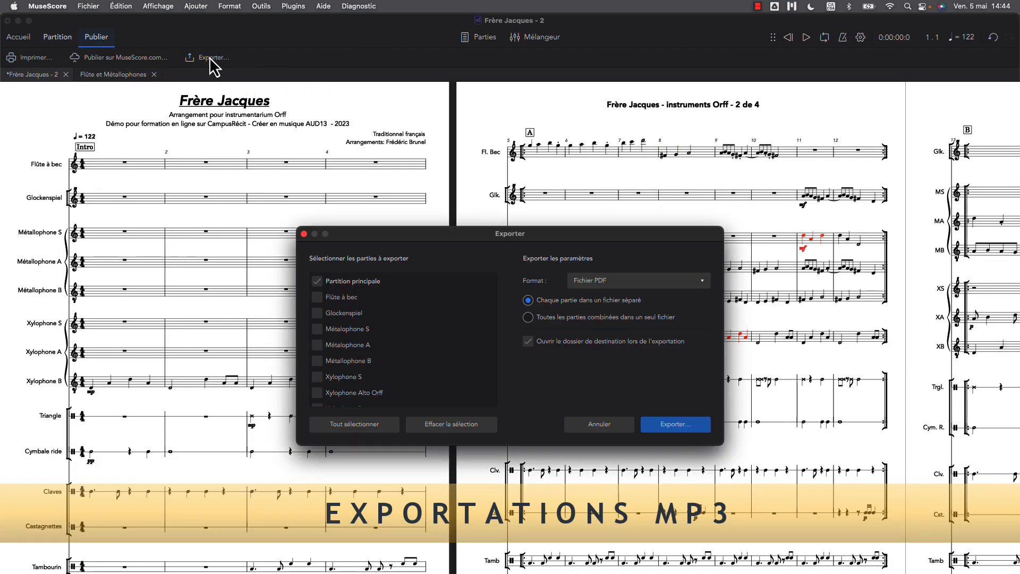
{"action": "left_click", "coordinate": [623, 283]}
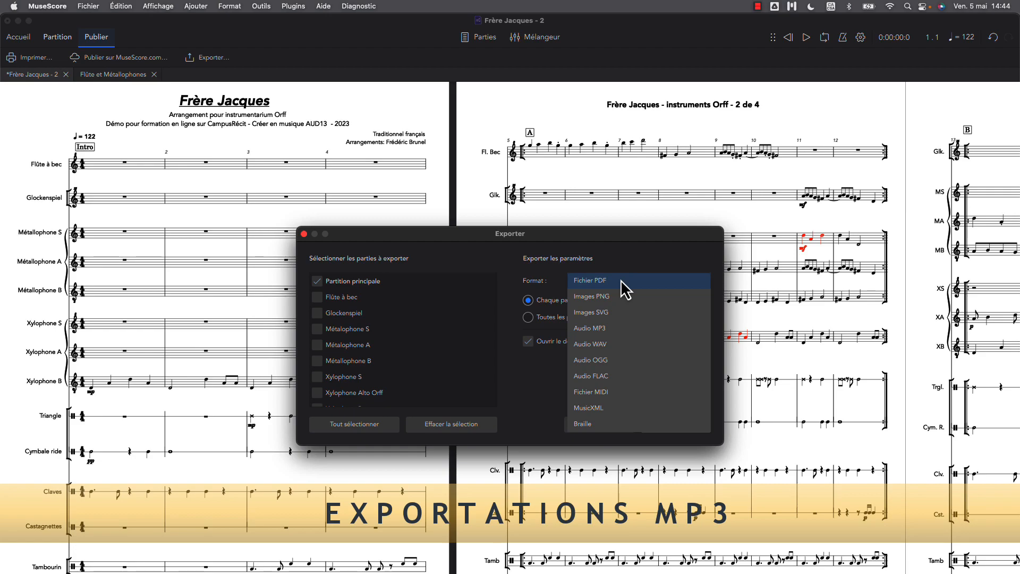
{"action": "left_click", "coordinate": [630, 329]}
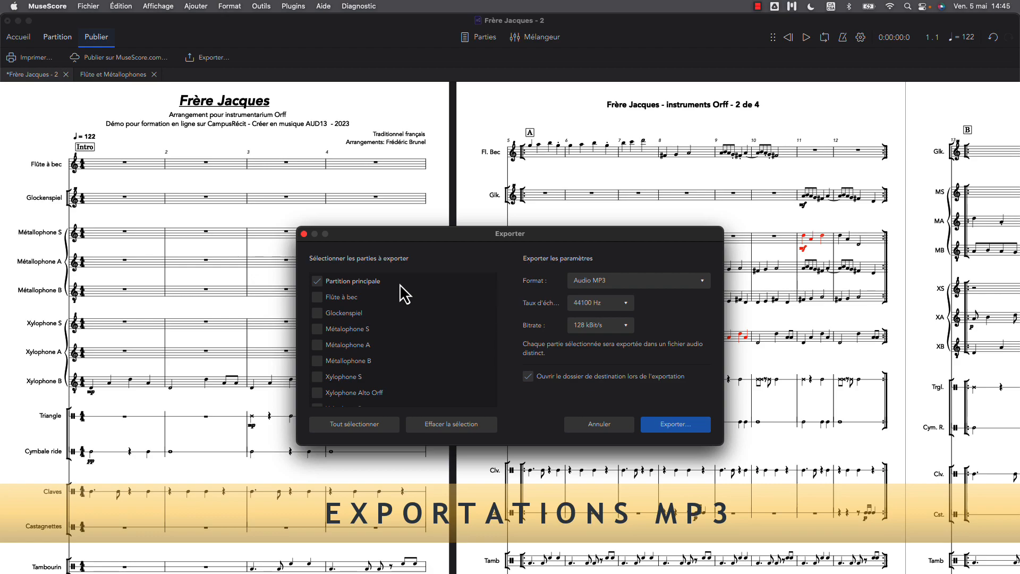
{"action": "left_click", "coordinate": [318, 282]}
{"action": "left_click", "coordinate": [319, 297]}
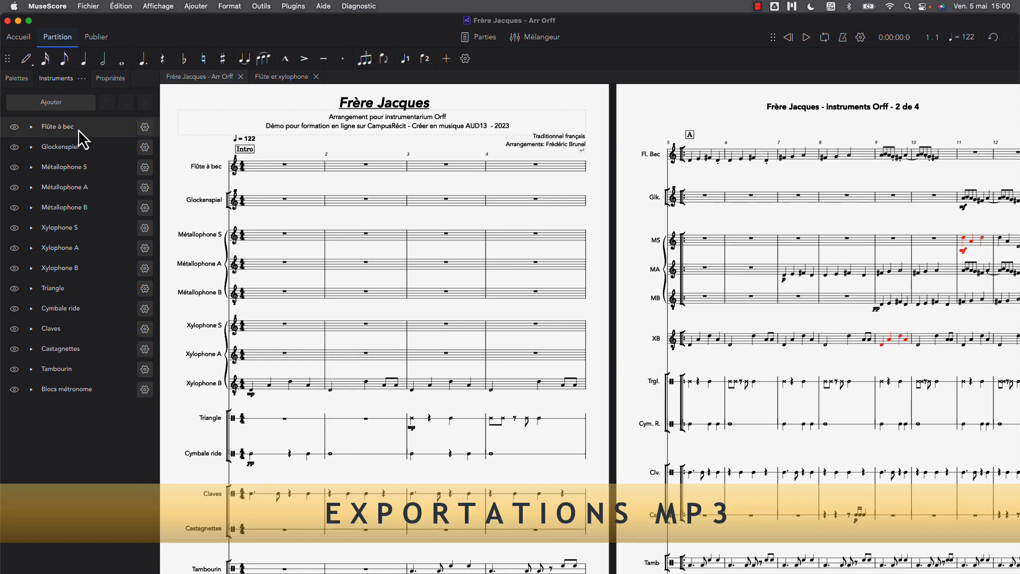
- Hide the Glockenspiel, Métallophones S, A and B, and Xylophones S, A and B in the main score
{"action": "left_click", "coordinate": [14, 148]}
{"action": "left_click", "coordinate": [15, 167]}
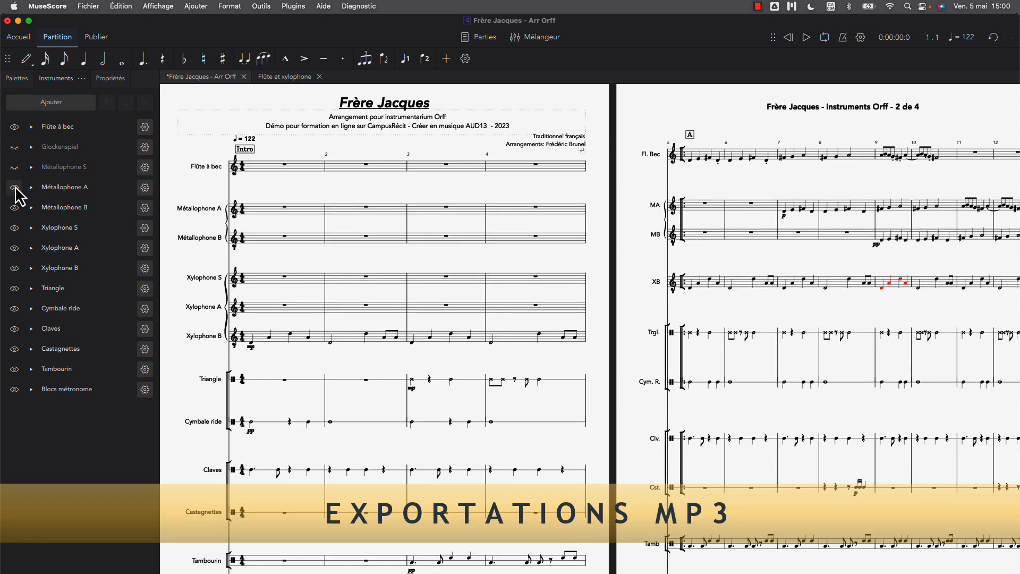
{"action": "left_click", "coordinate": [14, 187]}
{"action": "left_click", "coordinate": [14, 208]}
{"action": "left_click", "coordinate": [14, 228]}
{"action": "left_click", "coordinate": [15, 248]}
{"action": "left_click", "coordinate": [14, 269]}
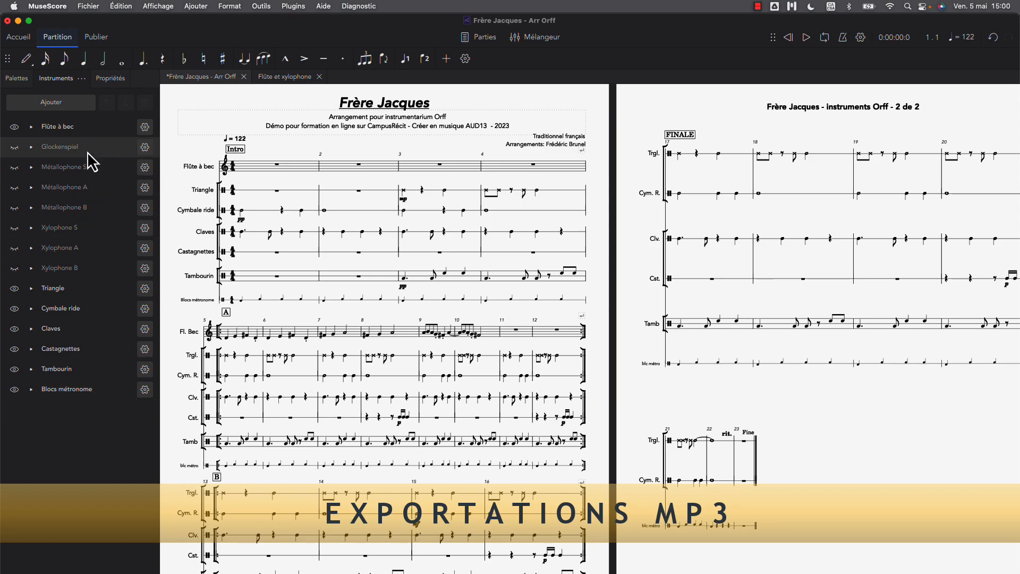
- Export the flute and percussion score as "Frère Jacques - Arr Orff Flûte et Percu.mp3" and preview the file in Finder
{"action": "left_click", "coordinate": [97, 37]}
{"action": "left_click", "coordinate": [213, 57]}
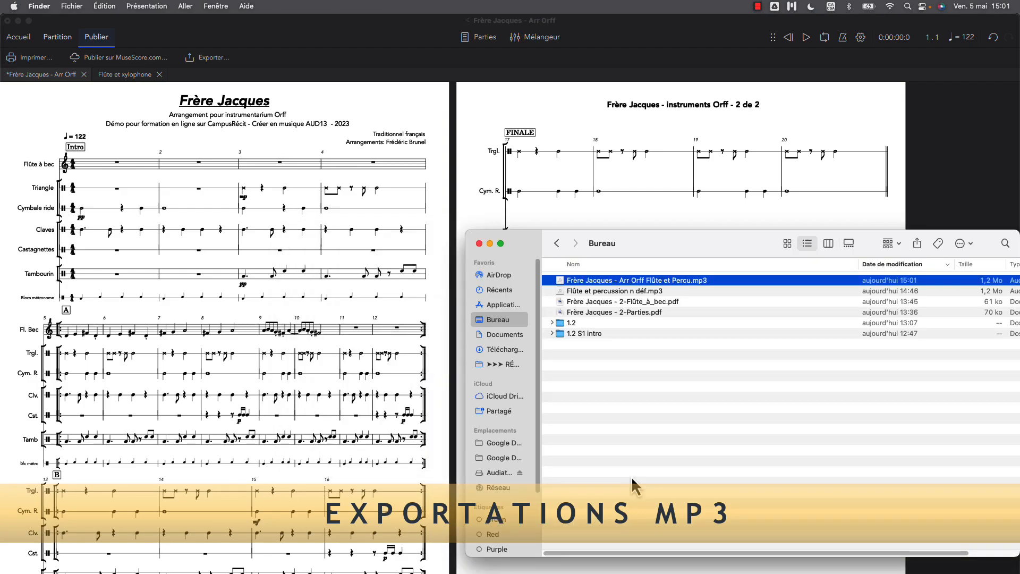
{"action": "key", "text": "space"}
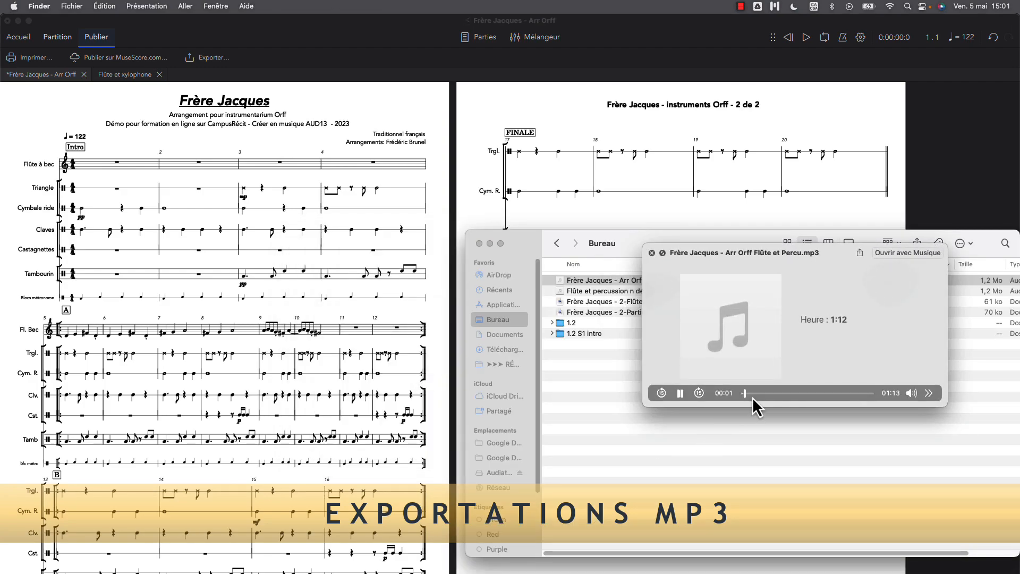